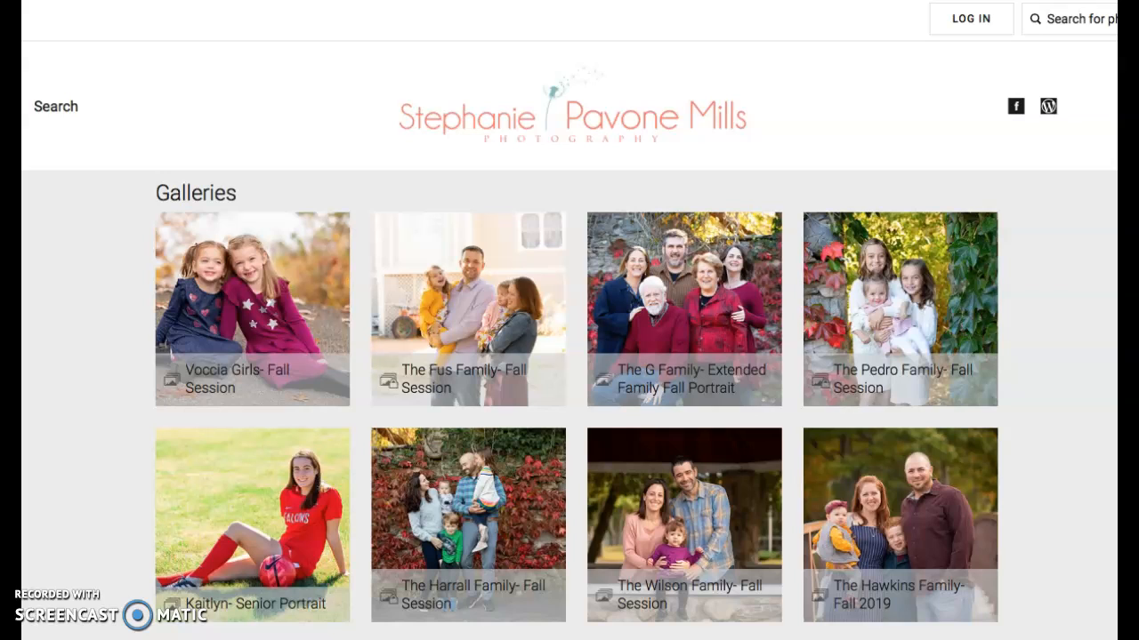
In the G Family extended family fall gallery, show the dad-and-son photo full screen with its Buy panel
{"action": "left_click", "coordinate": [674, 293]}
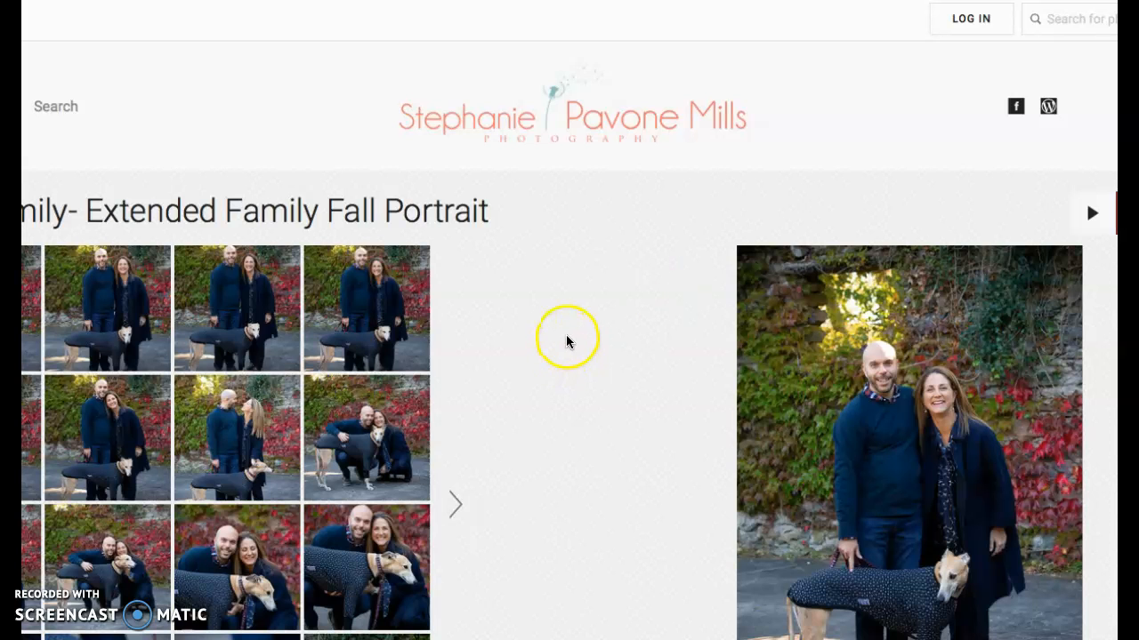
{"action": "left_click", "coordinate": [453, 505]}
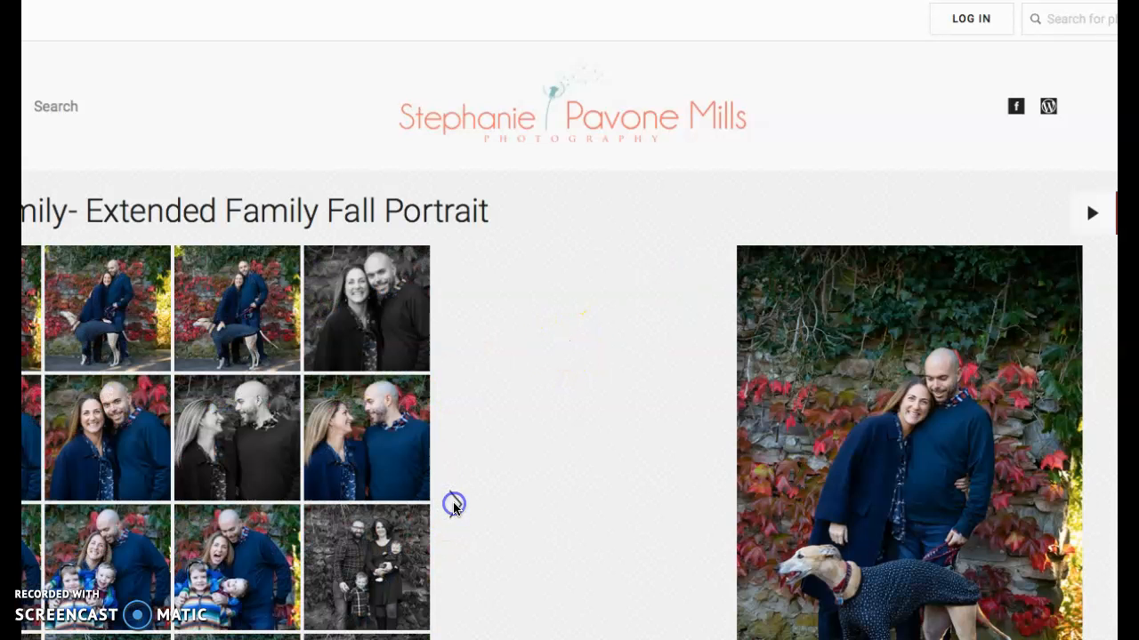
{"action": "left_click", "coordinate": [453, 504]}
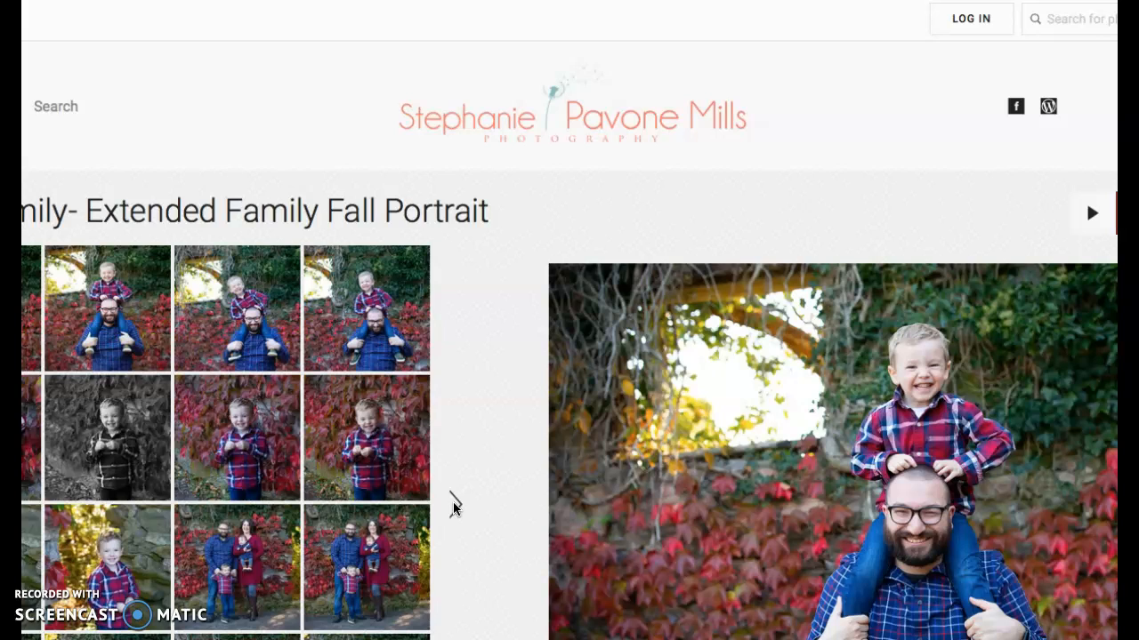
{"action": "left_click", "coordinate": [740, 473]}
{"action": "left_click", "coordinate": [869, 399]}
{"action": "left_click", "coordinate": [873, 402]}
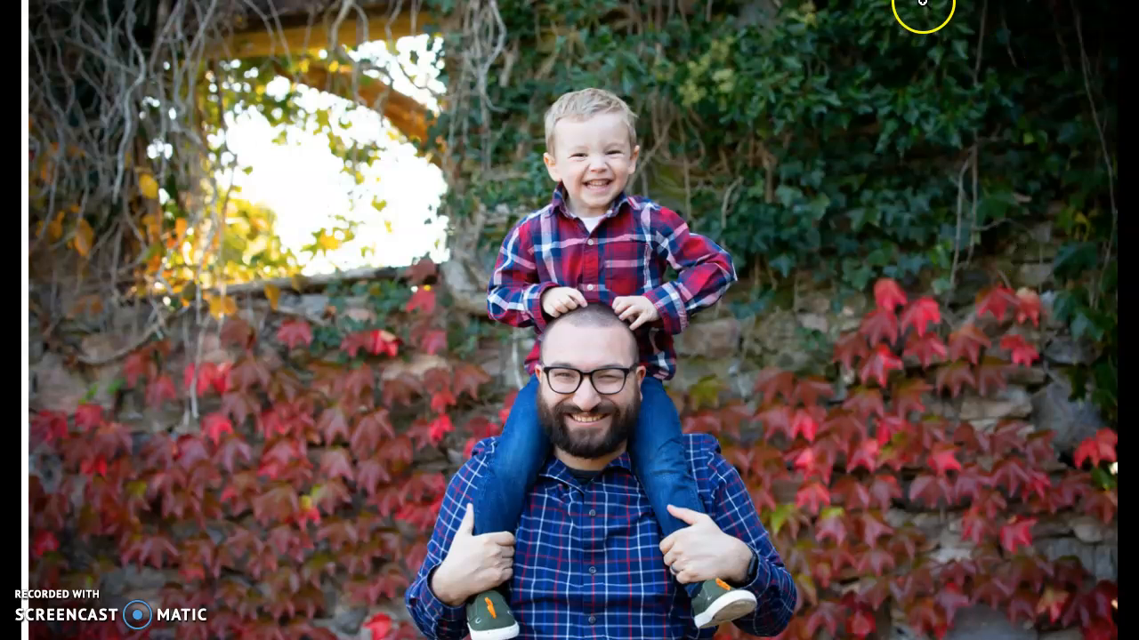
{"action": "left_click", "coordinate": [1103, 623]}
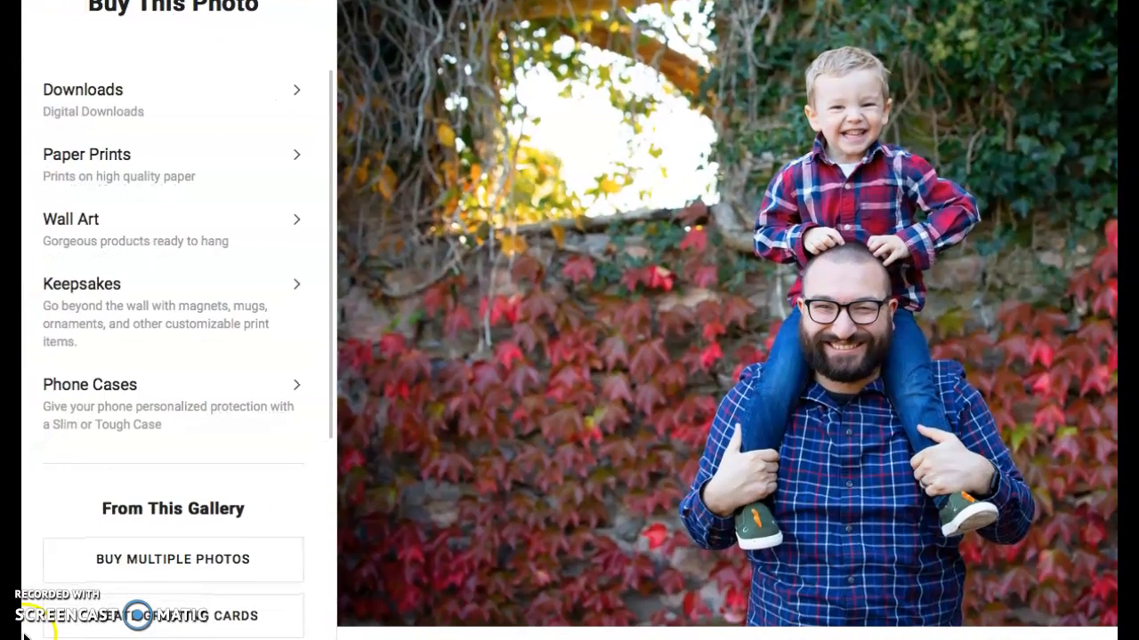
Start a greeting card and choose the Season's Greetings 5x7 Flat Card for 2–5 images
{"action": "left_click", "coordinate": [154, 620]}
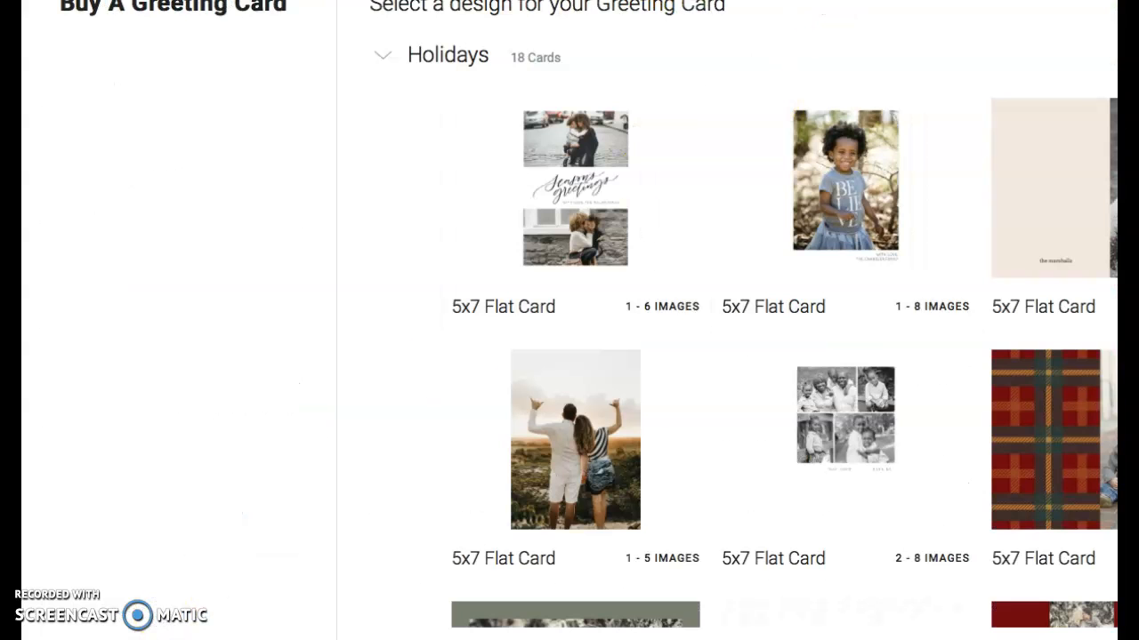
{"action": "scroll", "coordinate": [570, 320], "scroll_direction": "right", "scroll_amount": 2}
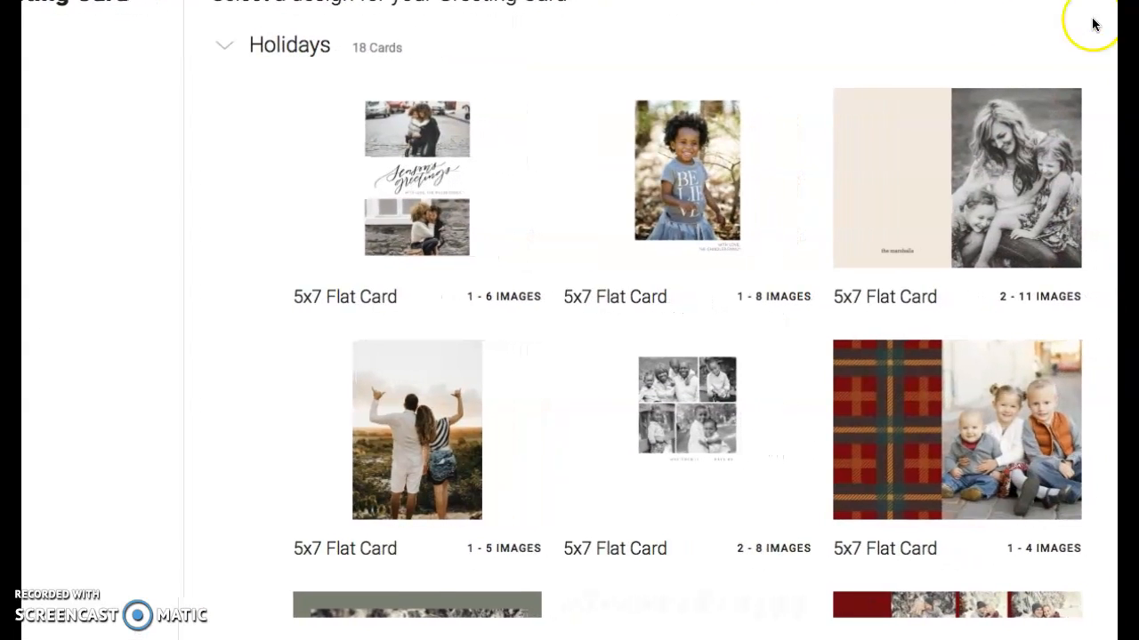
{"action": "scroll", "coordinate": [722, 172], "scroll_direction": "down", "scroll_amount": 2}
{"action": "scroll", "coordinate": [721, 171], "scroll_direction": "down", "scroll_amount": 3}
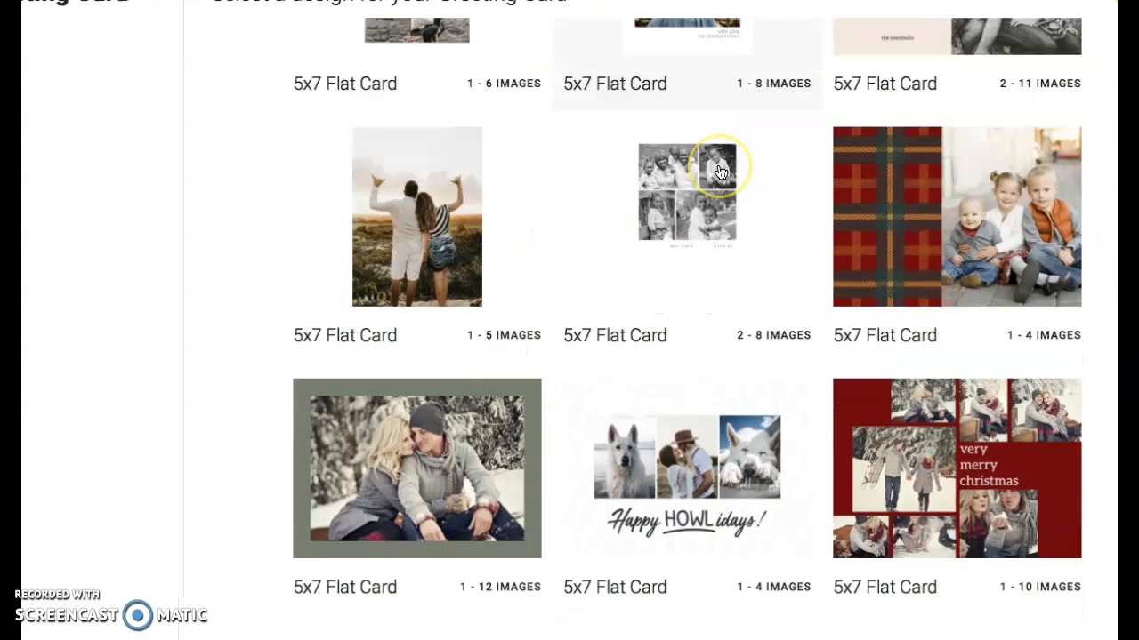
{"action": "scroll", "coordinate": [721, 171], "scroll_direction": "down", "scroll_amount": 2}
{"action": "scroll", "coordinate": [720, 172], "scroll_direction": "down", "scroll_amount": 1}
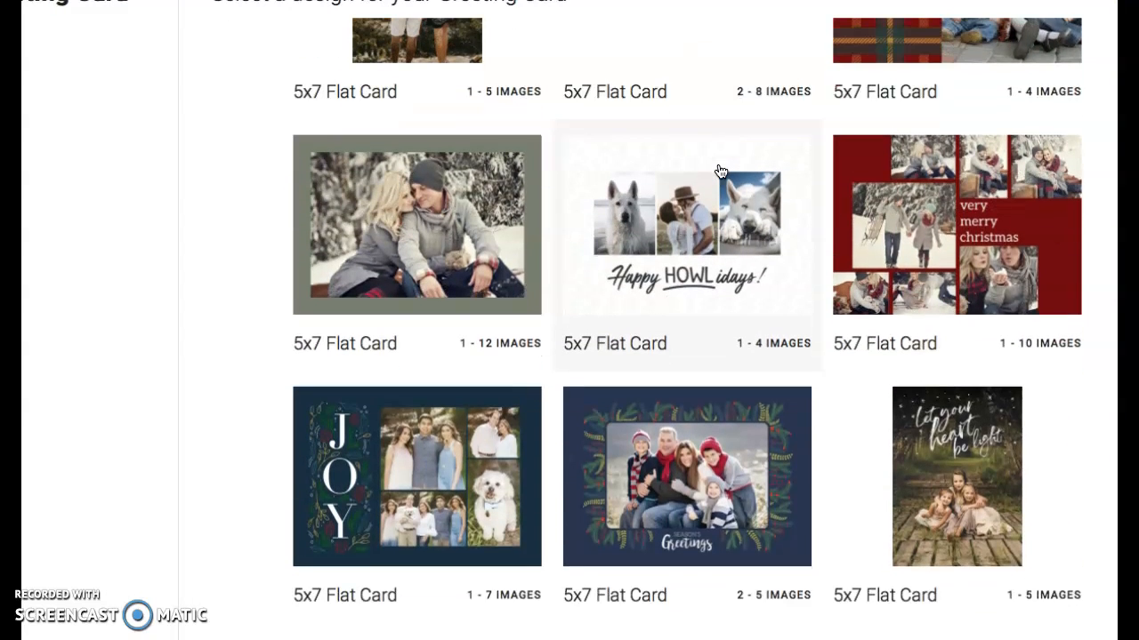
{"action": "scroll", "coordinate": [720, 171], "scroll_direction": "down", "scroll_amount": 4}
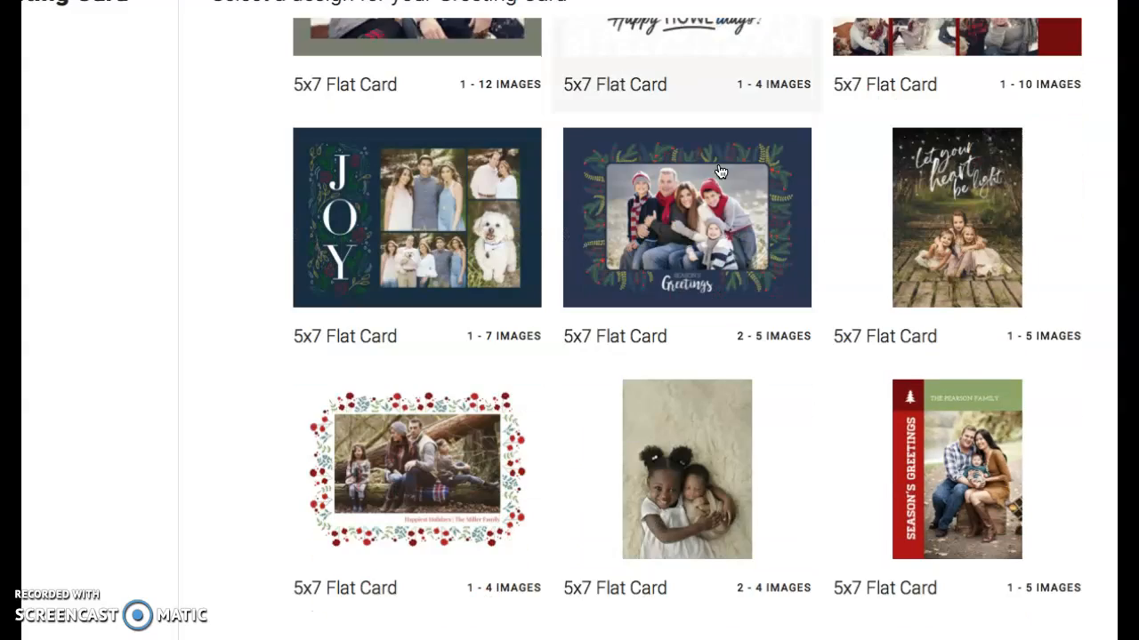
{"action": "left_click", "coordinate": [696, 211]}
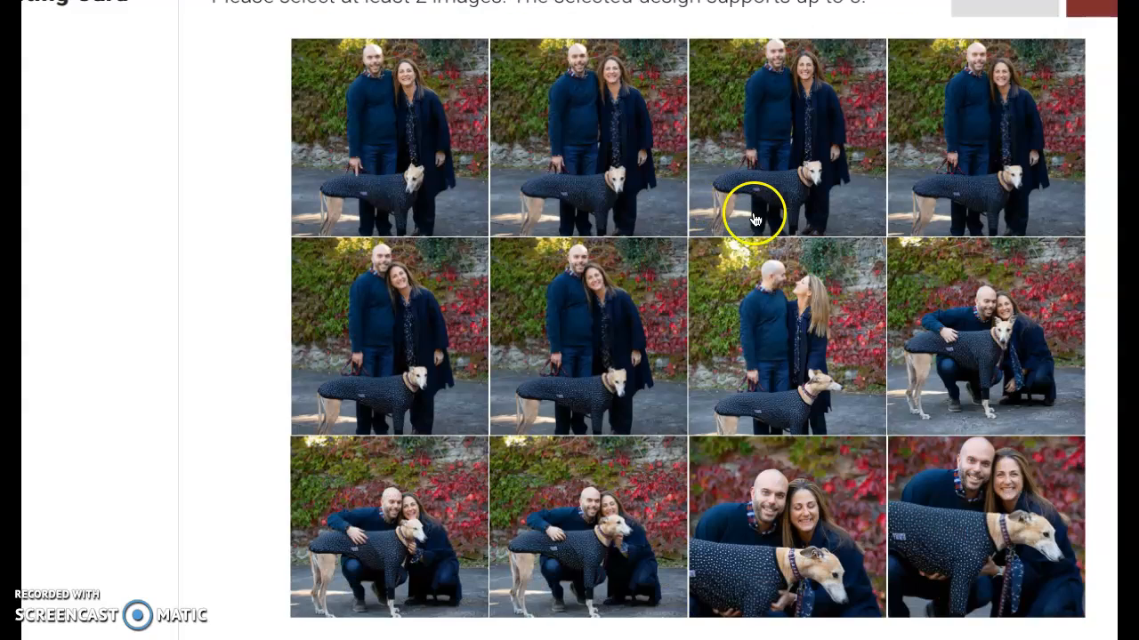
Select the dad-and-son, smiling boy, red-vines portrait and another family photo
{"action": "scroll", "coordinate": [755, 220], "scroll_direction": "down", "scroll_amount": 11}
{"action": "scroll", "coordinate": [755, 219], "scroll_direction": "down", "scroll_amount": 5}
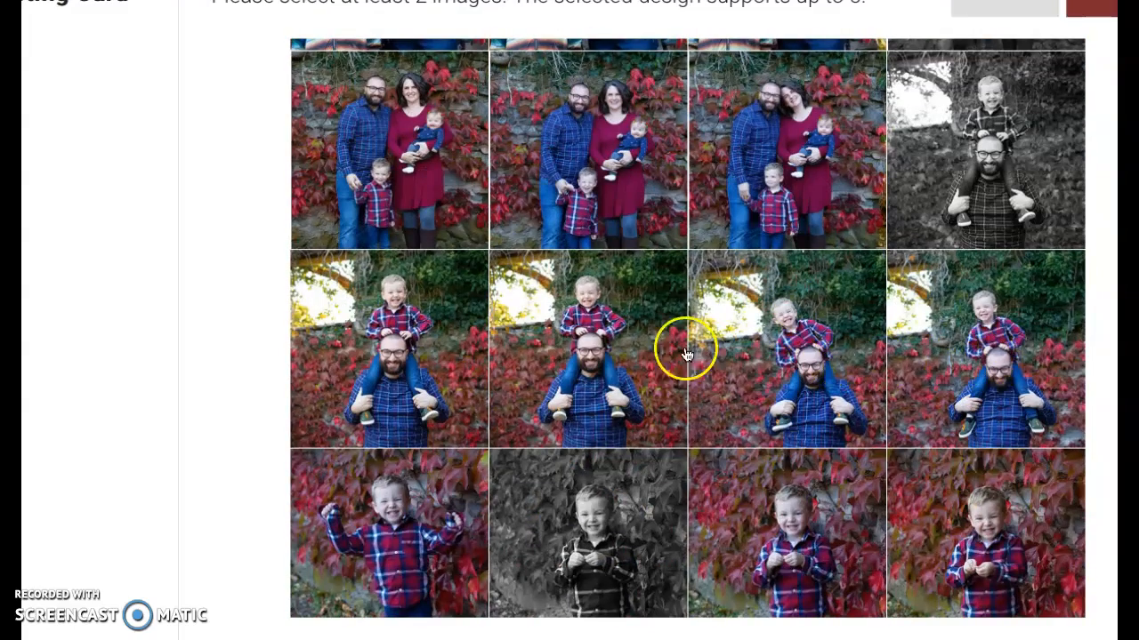
{"action": "left_click", "coordinate": [939, 340]}
{"action": "left_click", "coordinate": [774, 523]}
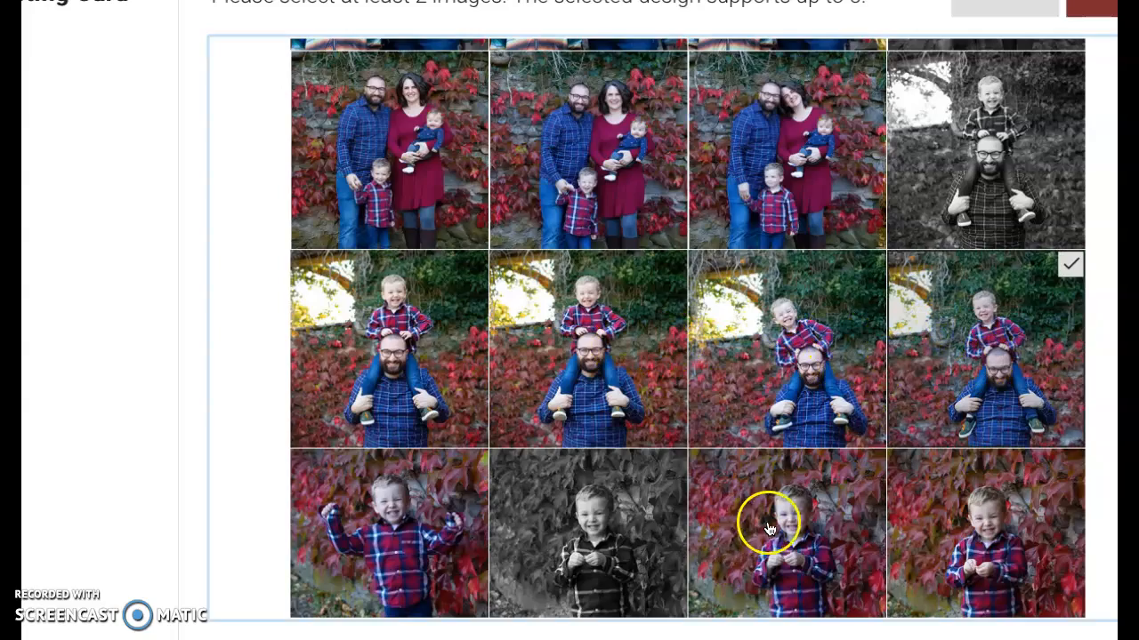
{"action": "scroll", "coordinate": [771, 485], "scroll_direction": "down", "scroll_amount": 3}
{"action": "left_click", "coordinate": [775, 401]}
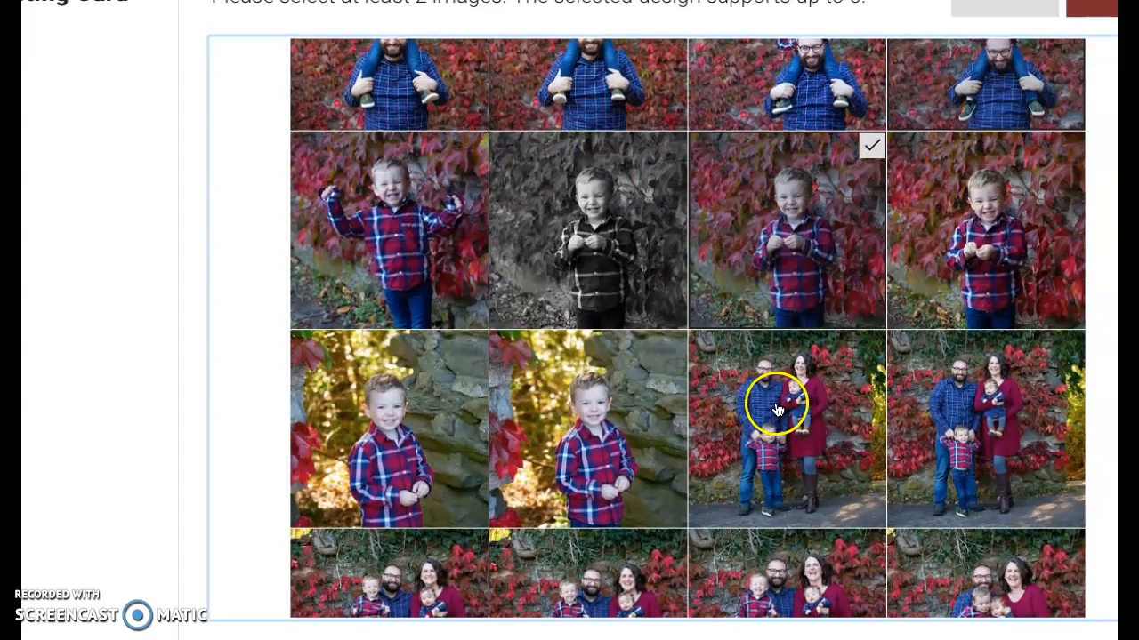
{"action": "scroll", "coordinate": [776, 407], "scroll_direction": "down", "scroll_amount": 3}
{"action": "scroll", "coordinate": [776, 407], "scroll_direction": "down", "scroll_amount": 3}
{"action": "left_click", "coordinate": [622, 413]}
Add the large extended family group photo and submit the selection to the card
{"action": "left_click", "coordinate": [423, 422]}
{"action": "left_click", "coordinate": [383, 254]}
{"action": "scroll", "coordinate": [386, 234], "scroll_direction": "down", "scroll_amount": 3}
{"action": "scroll", "coordinate": [386, 234], "scroll_direction": "down", "scroll_amount": 3}
{"action": "left_click", "coordinate": [386, 231]}
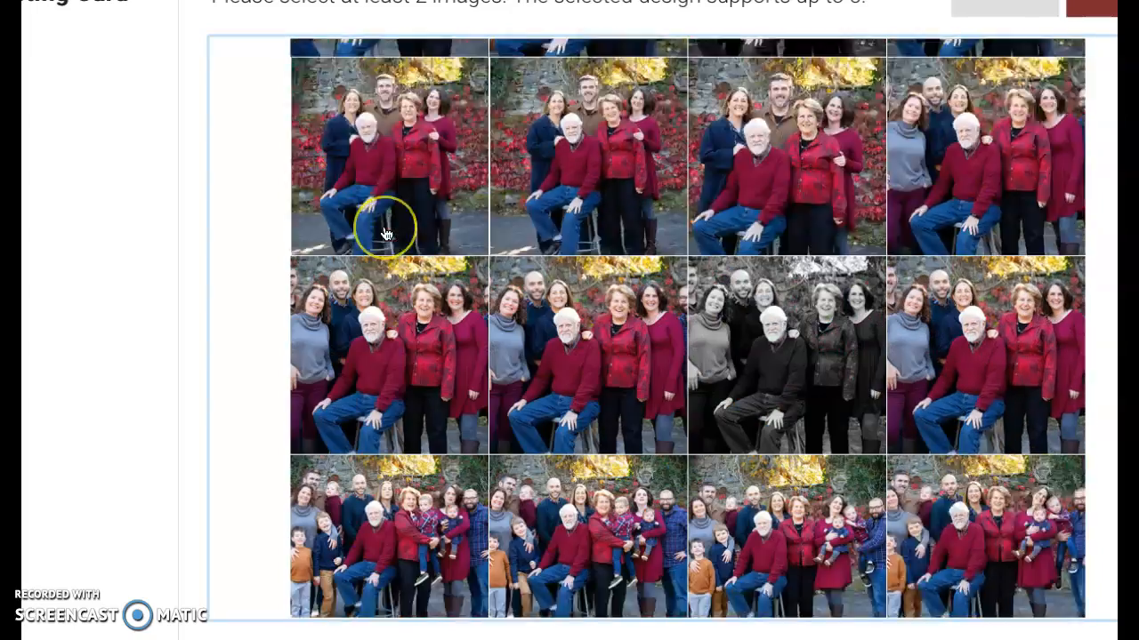
{"action": "left_click", "coordinate": [394, 336]}
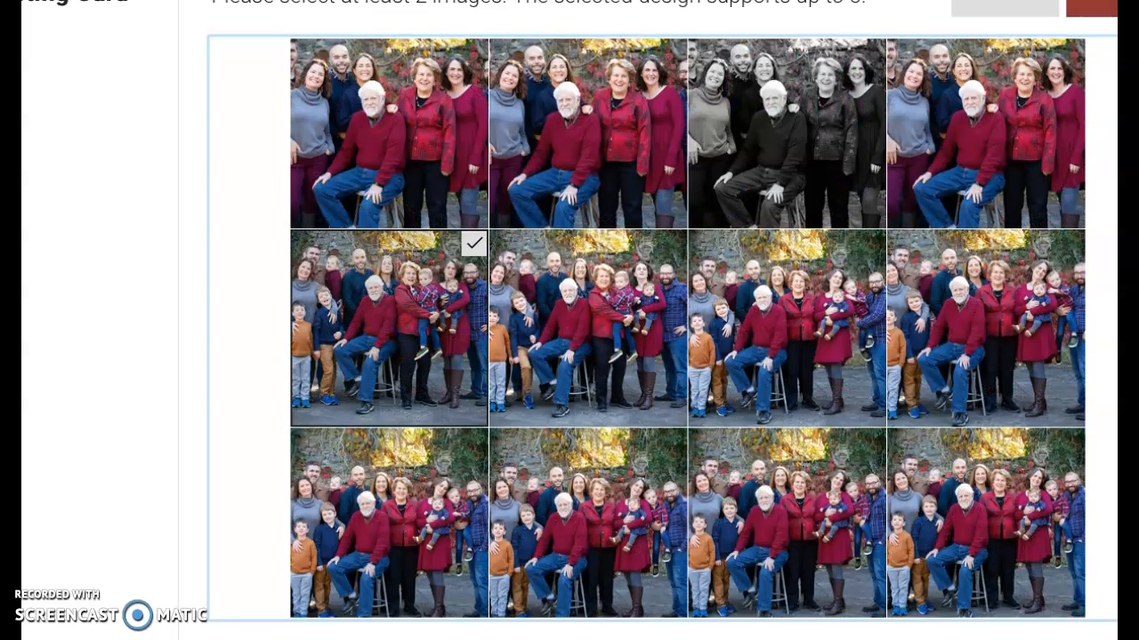
{"action": "left_click", "coordinate": [1102, 9]}
{"action": "scroll", "coordinate": [658, 321], "scroll_direction": "right", "scroll_amount": 1}
{"action": "scroll", "coordinate": [659, 320], "scroll_direction": "up", "scroll_amount": 1}
{"action": "left_click", "coordinate": [1087, 25]}
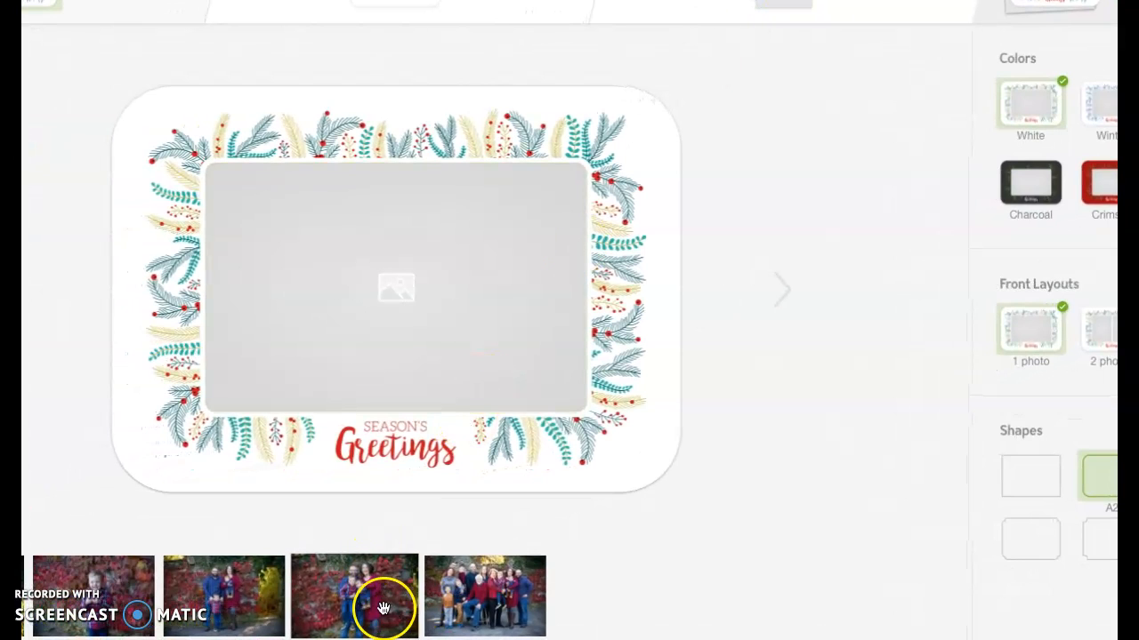
Drag the red-vines family portrait from the photo strip into the card's empty slot
{"action": "left_click_drag", "start_coordinate": [382, 600], "coordinate": [430, 279]}
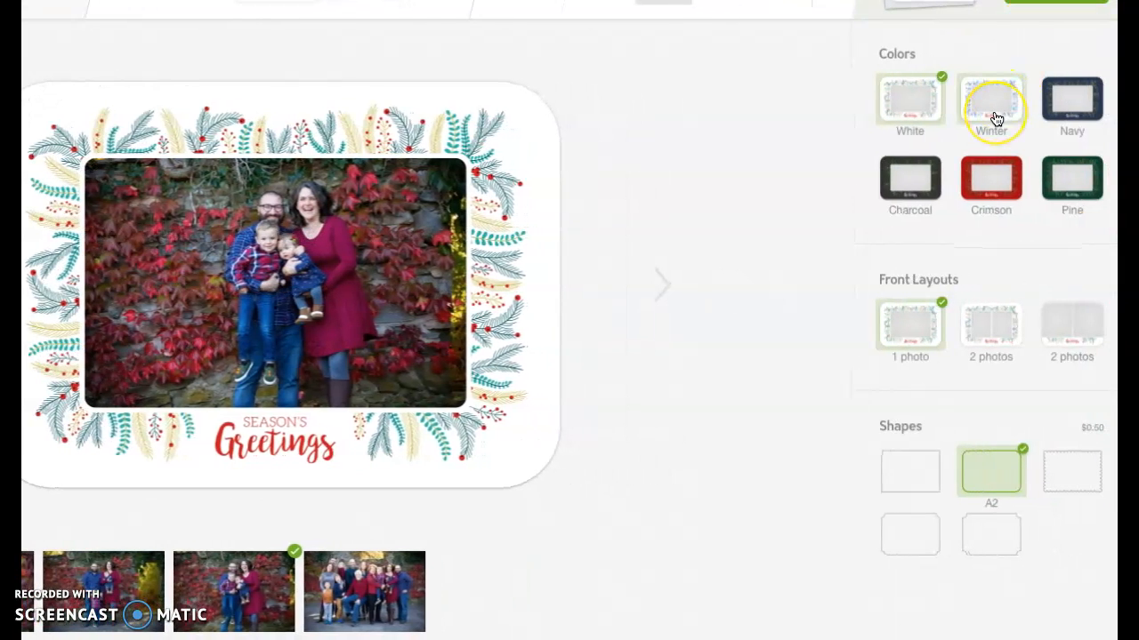
Make the card pine green and use the 2-photo front layout with a second family photo
{"action": "left_click", "coordinate": [1051, 110]}
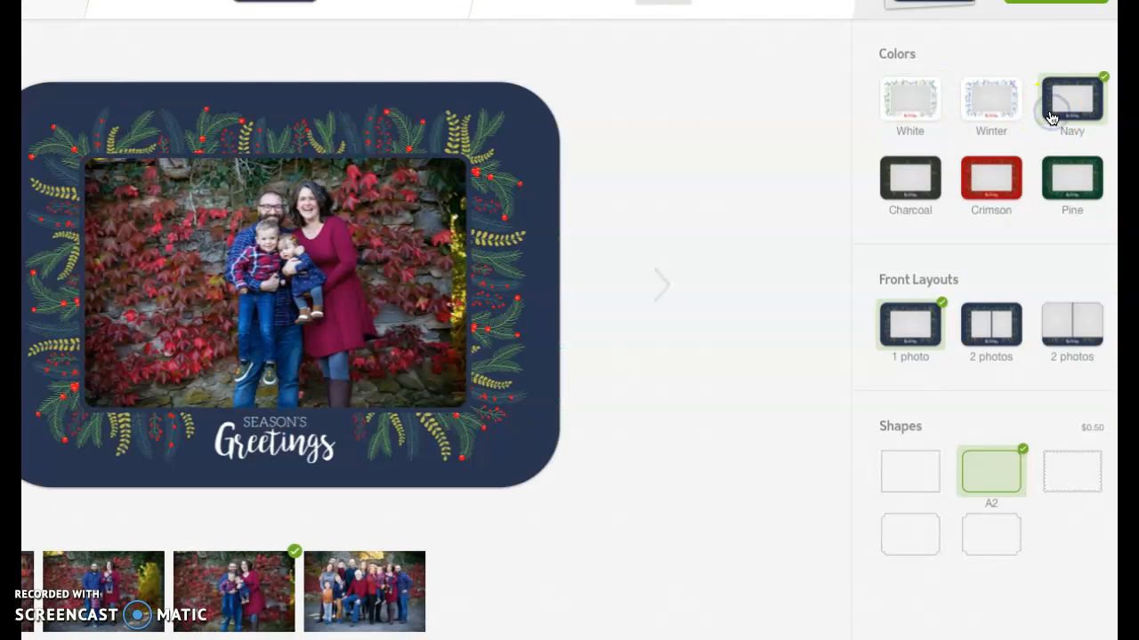
{"action": "left_click", "coordinate": [1069, 180]}
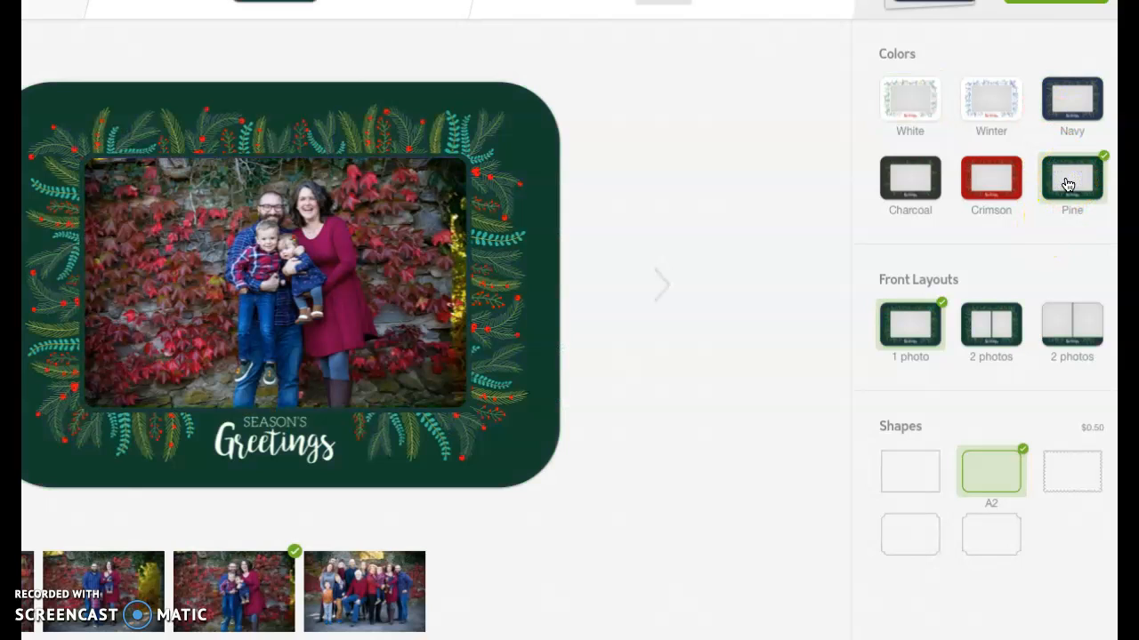
{"action": "left_click", "coordinate": [1016, 341]}
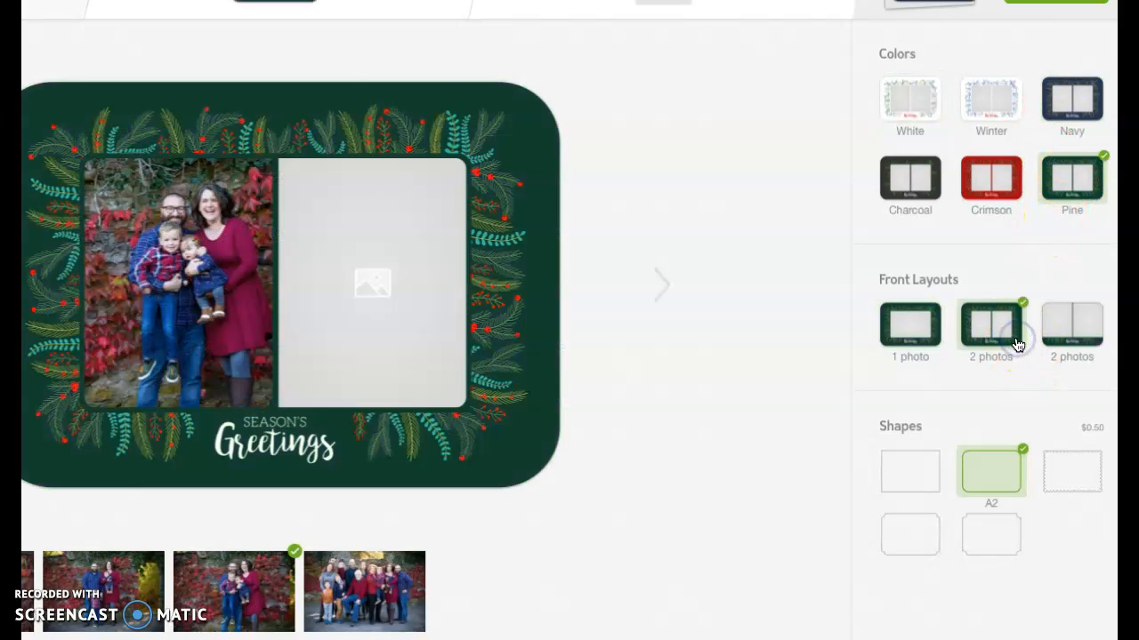
{"action": "left_click_drag", "start_coordinate": [89, 591], "coordinate": [372, 293]}
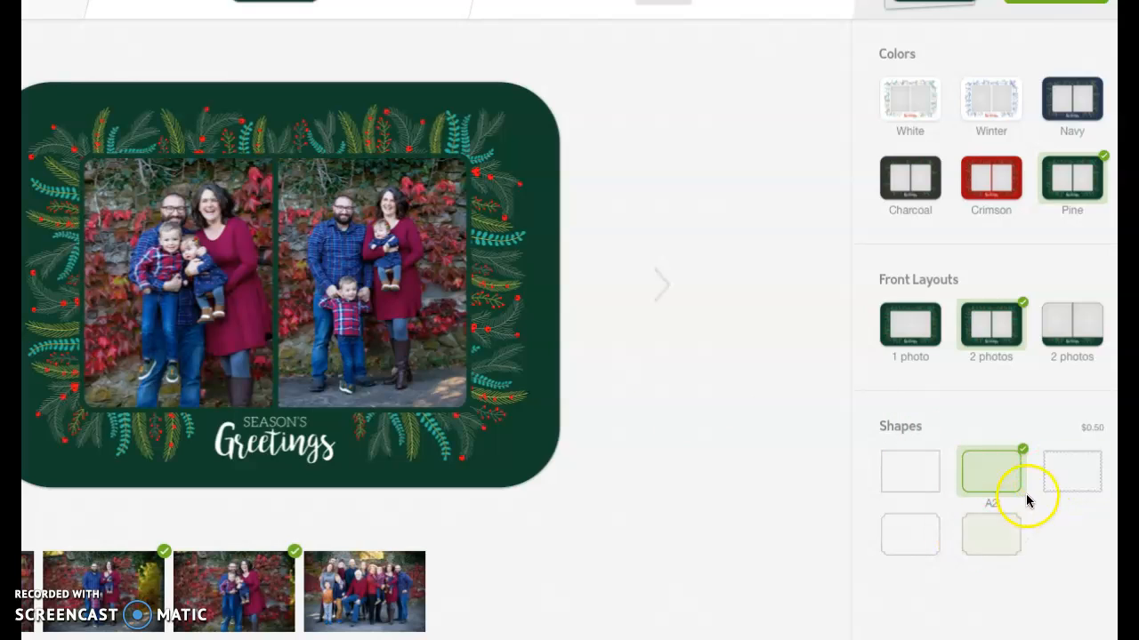
Give the card the D3 ticket-style notched-corner shape
{"action": "left_click", "coordinate": [1057, 478]}
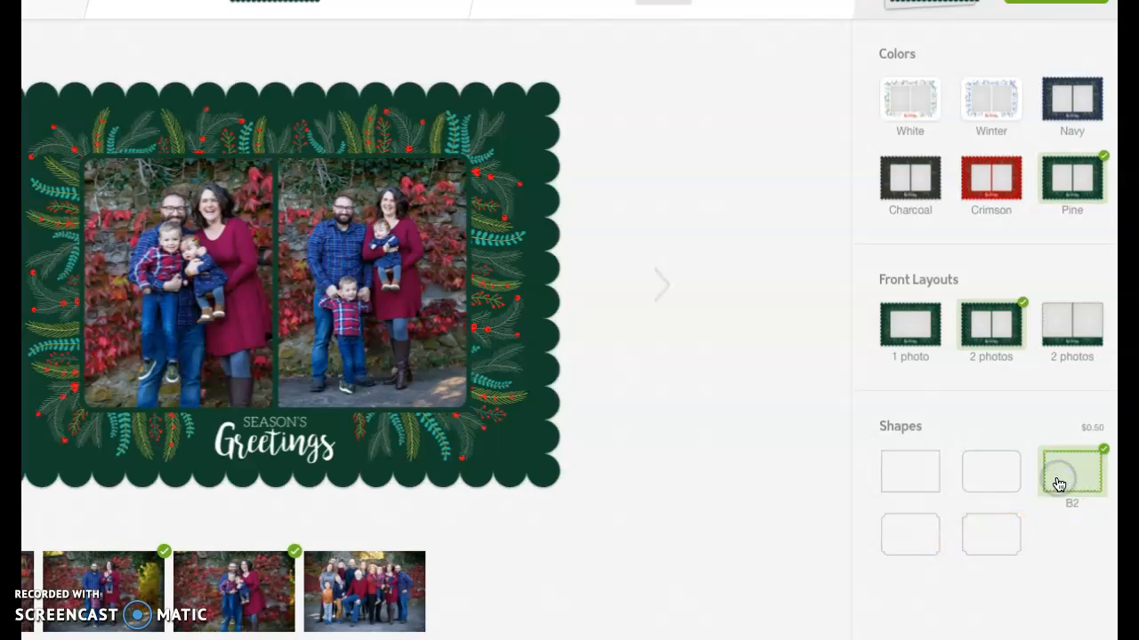
{"action": "left_click", "coordinate": [990, 537]}
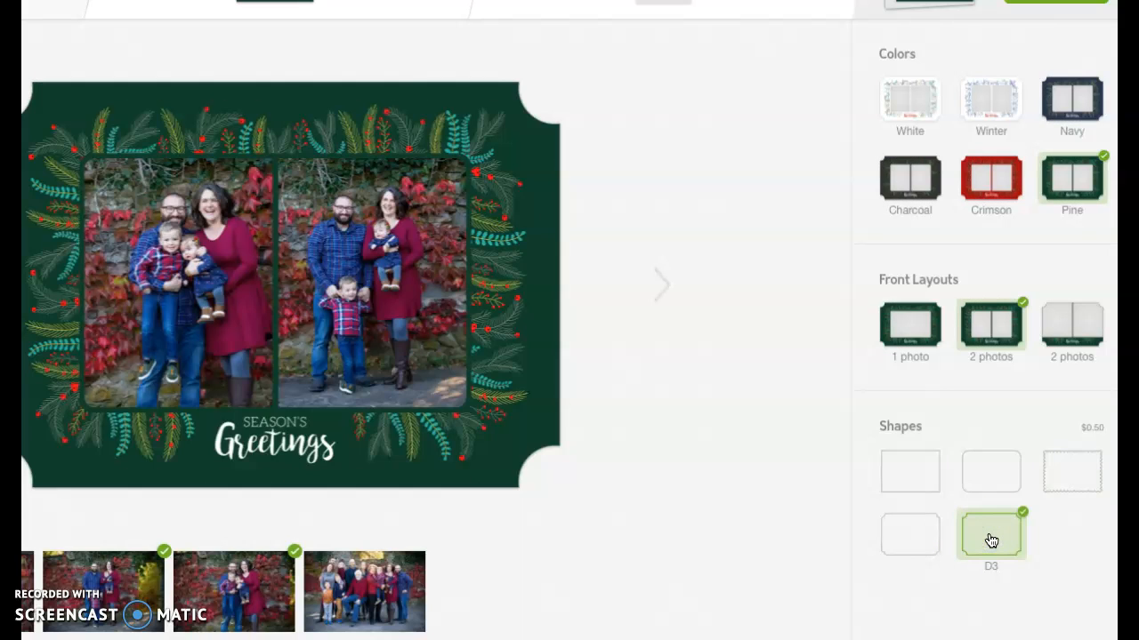
{"action": "left_click", "coordinate": [1012, 94]}
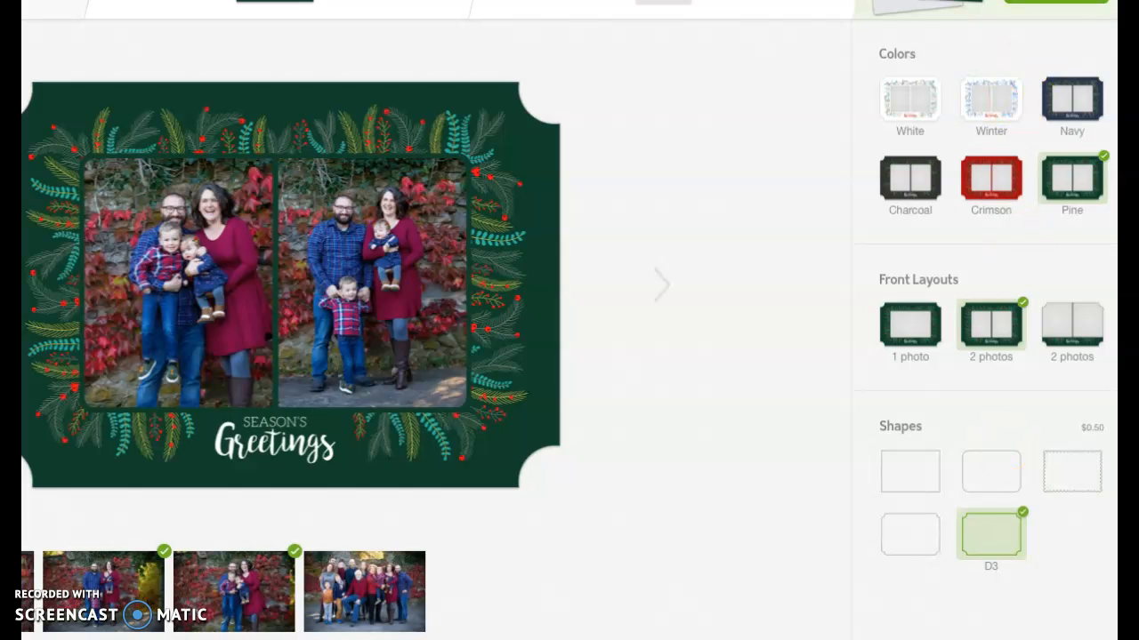
{"action": "scroll", "coordinate": [569, 321], "scroll_direction": "up", "scroll_amount": 1}
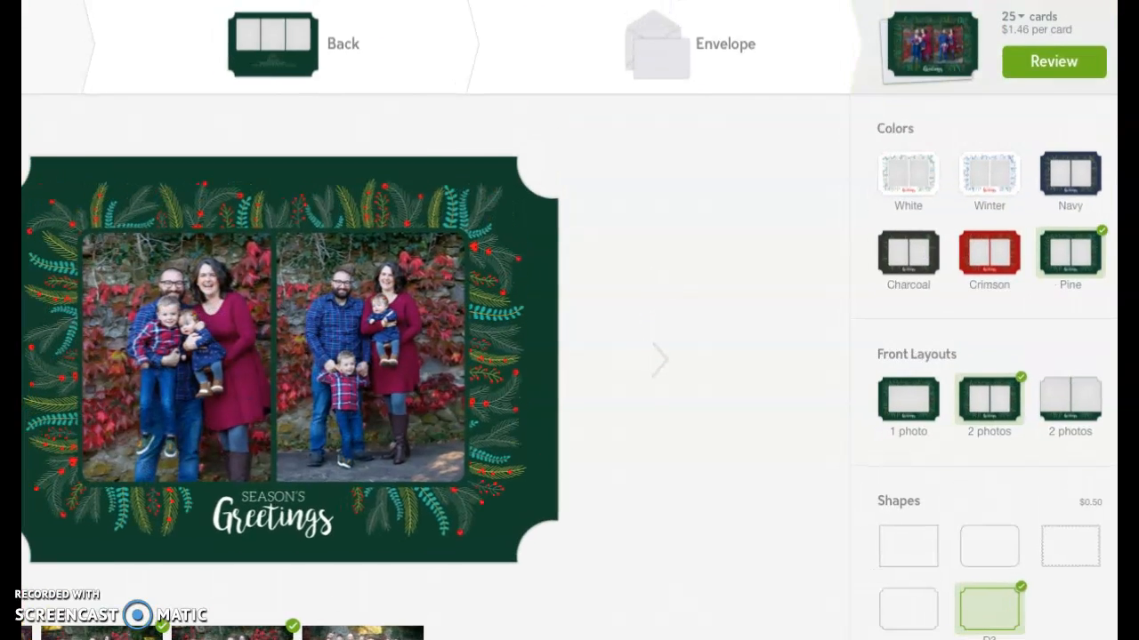
Keep the order at 25 cards after checking quantity prices, then go to Review
{"action": "left_click", "coordinate": [1025, 20]}
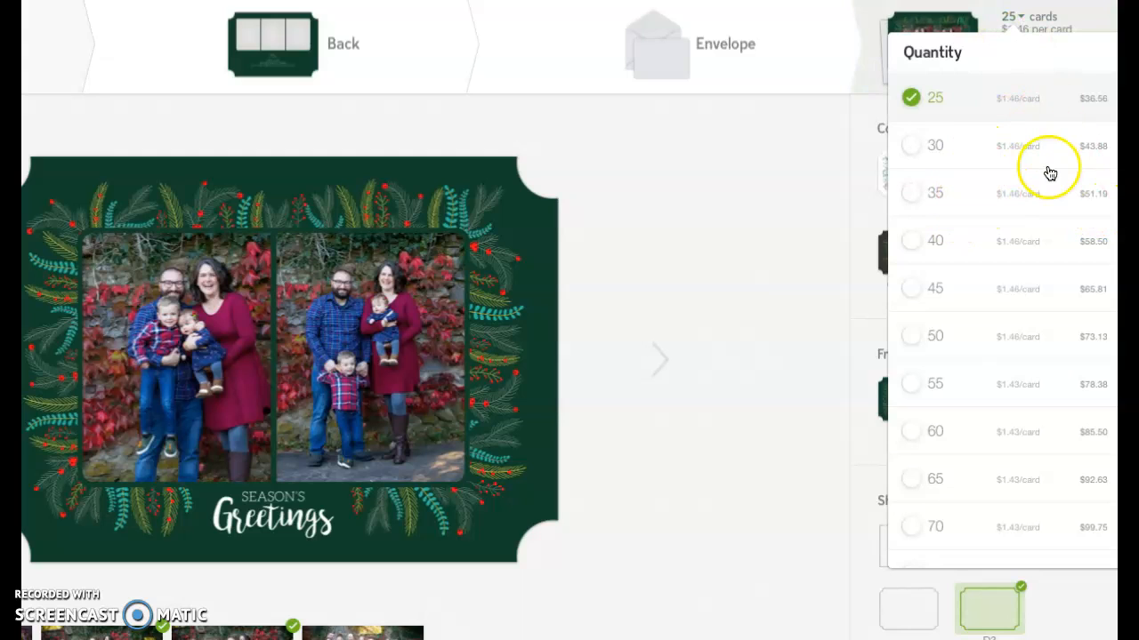
{"action": "scroll", "coordinate": [1050, 172], "scroll_direction": "down", "scroll_amount": 3}
{"action": "scroll", "coordinate": [1048, 173], "scroll_direction": "down", "scroll_amount": 2}
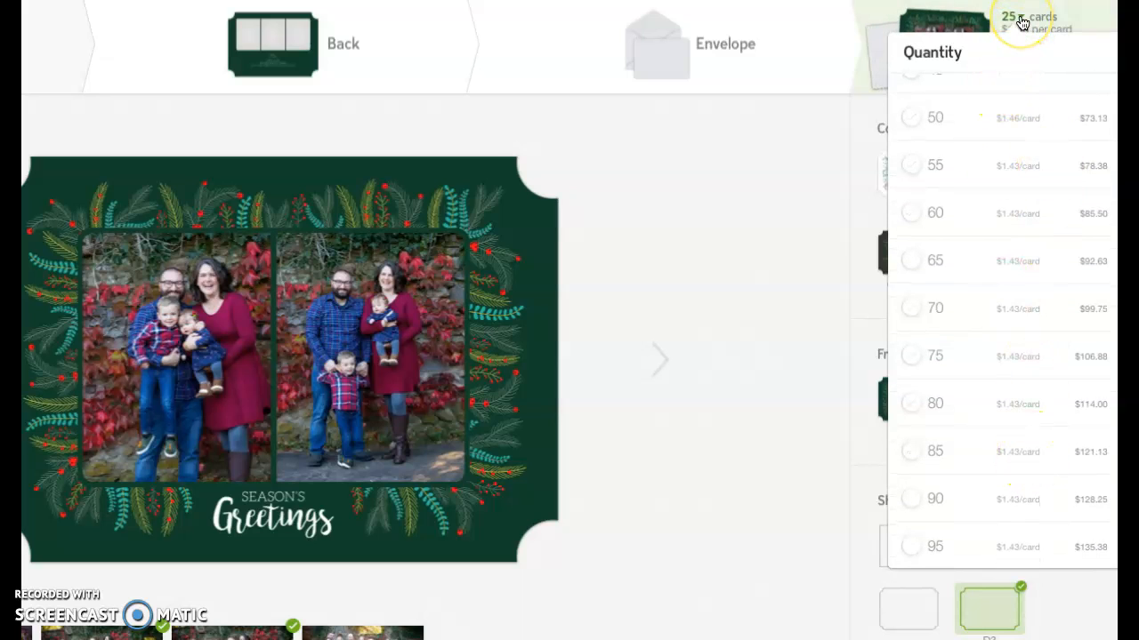
{"action": "left_click", "coordinate": [1090, 9]}
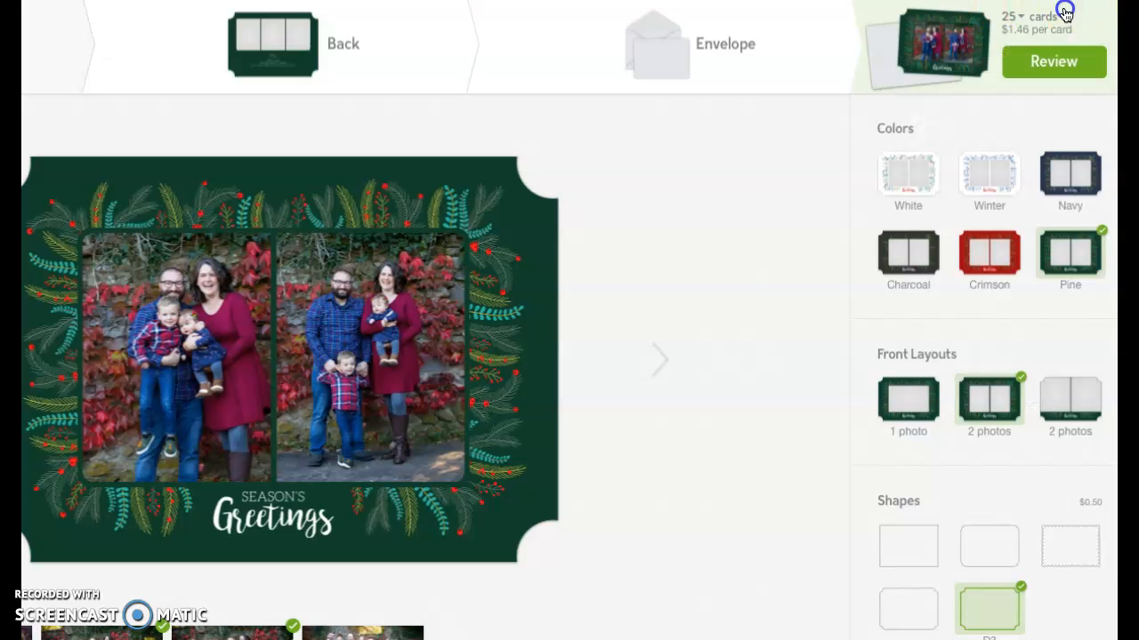
{"action": "left_click", "coordinate": [872, 18]}
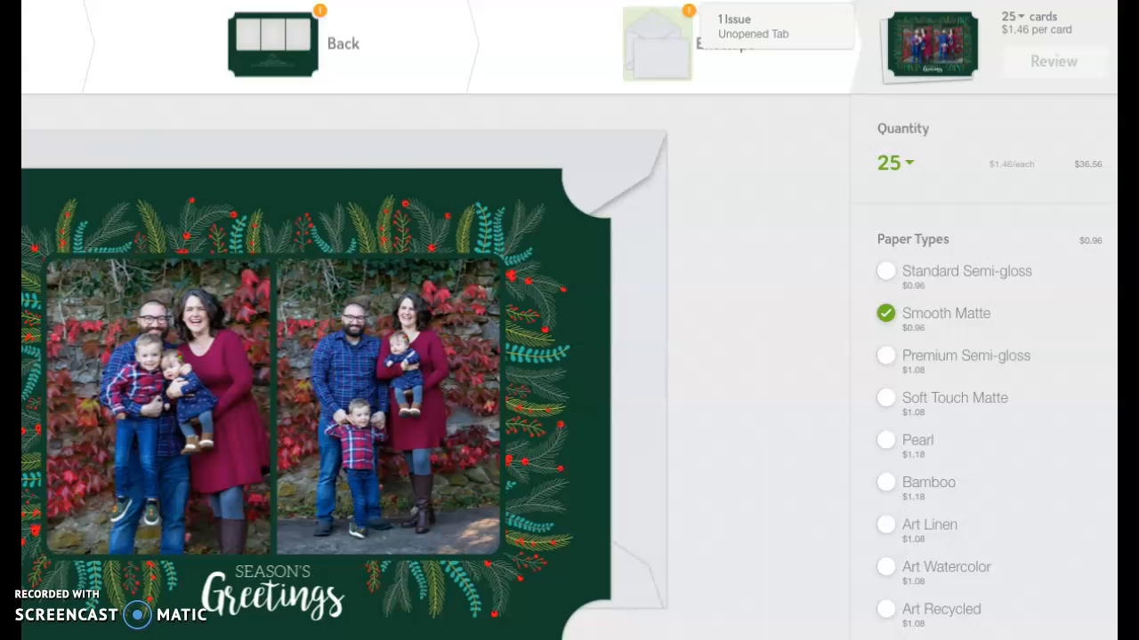
Switch to the card's back side, which has three empty photo slots
{"action": "left_click", "coordinate": [288, 40]}
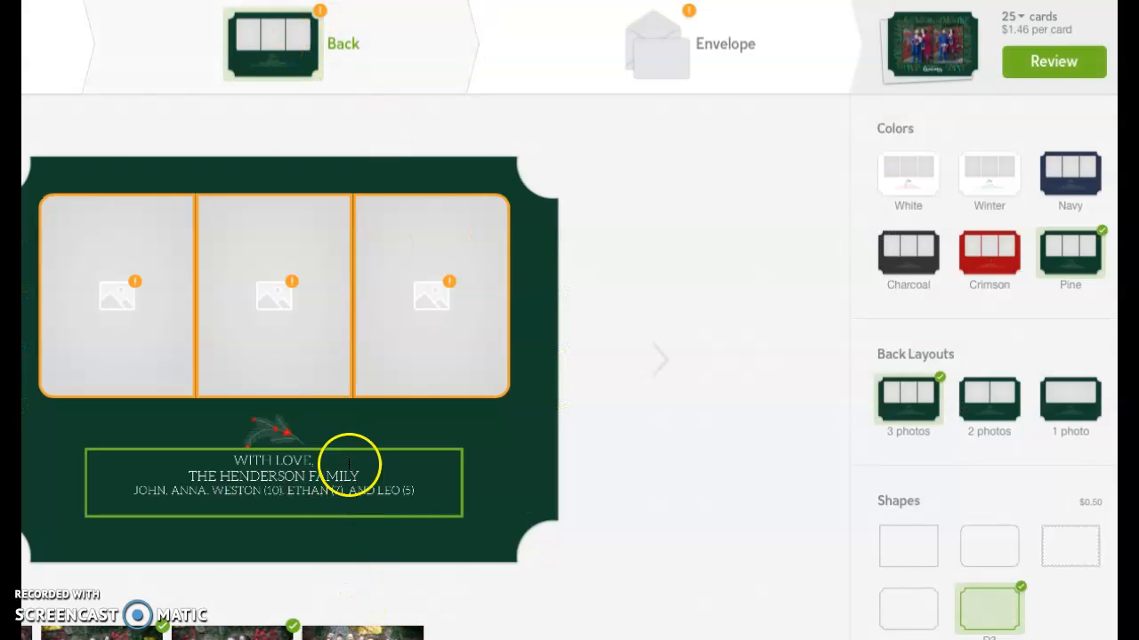